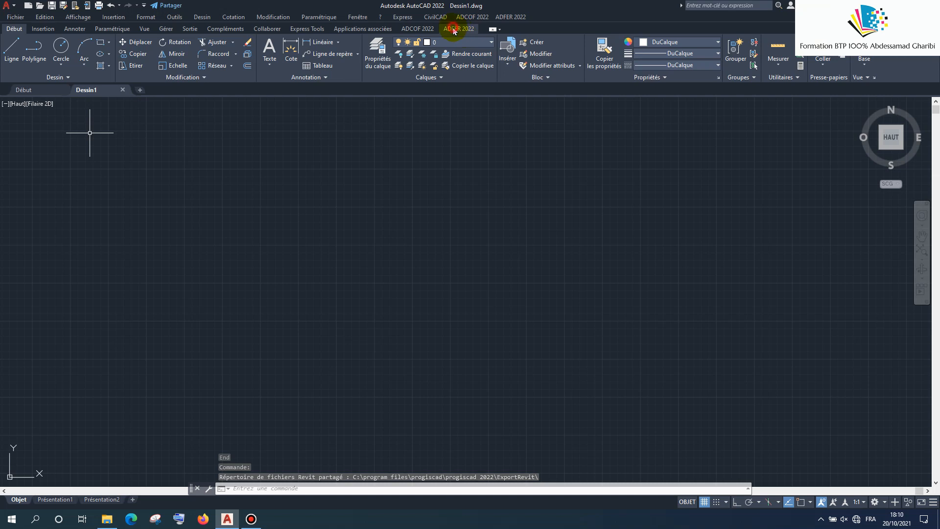
Load the ADCAD module and initialise the ADFER application for the drawing
left_click(454, 29)
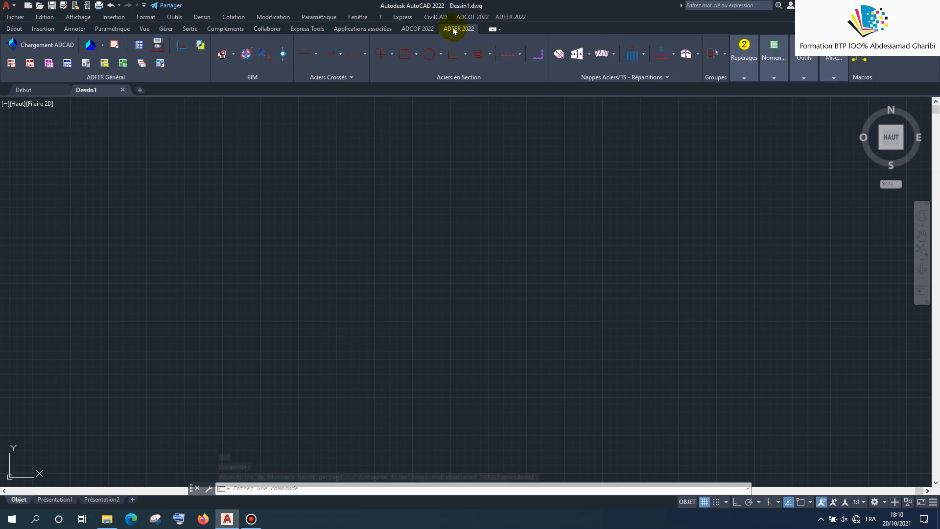
left_click(57, 47)
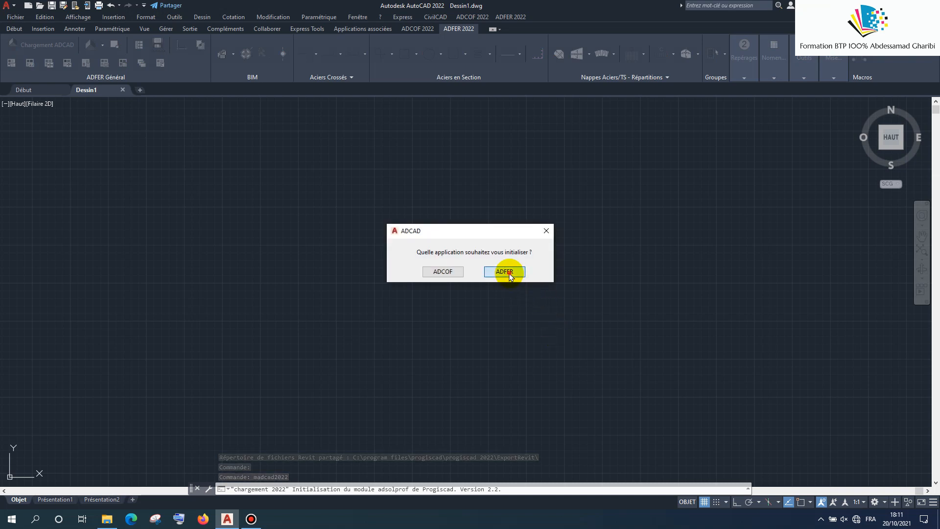
left_click(508, 273)
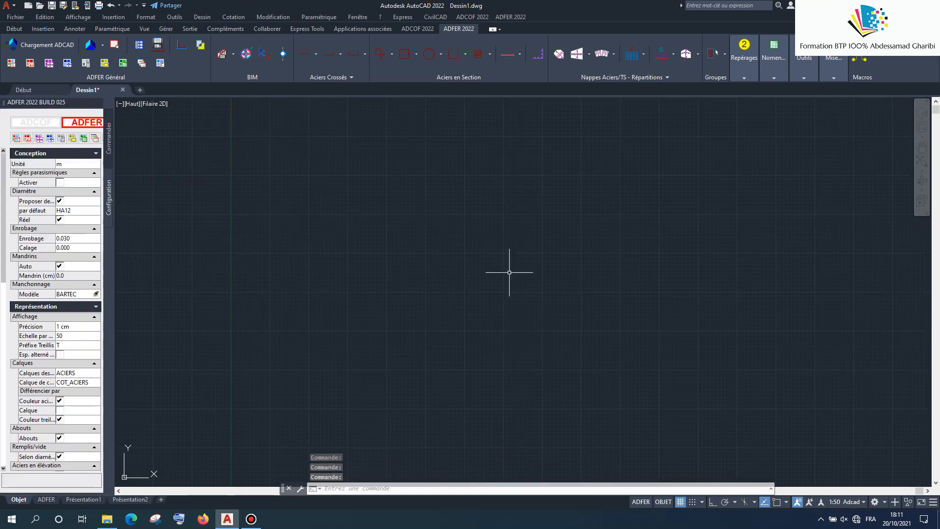
Start the MUR DE SOUTENEMENT macro and set the wall head dimension a1 to 0.50
left_click(873, 56)
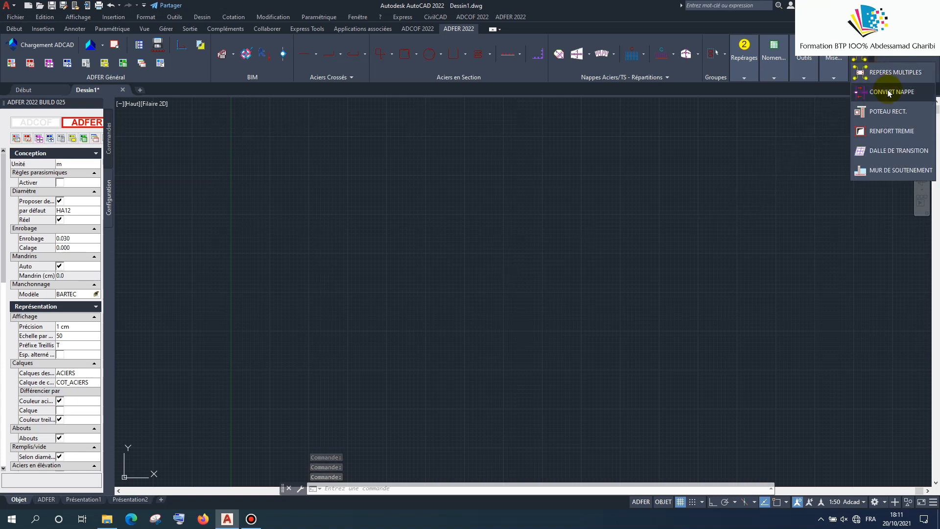
left_click(880, 170)
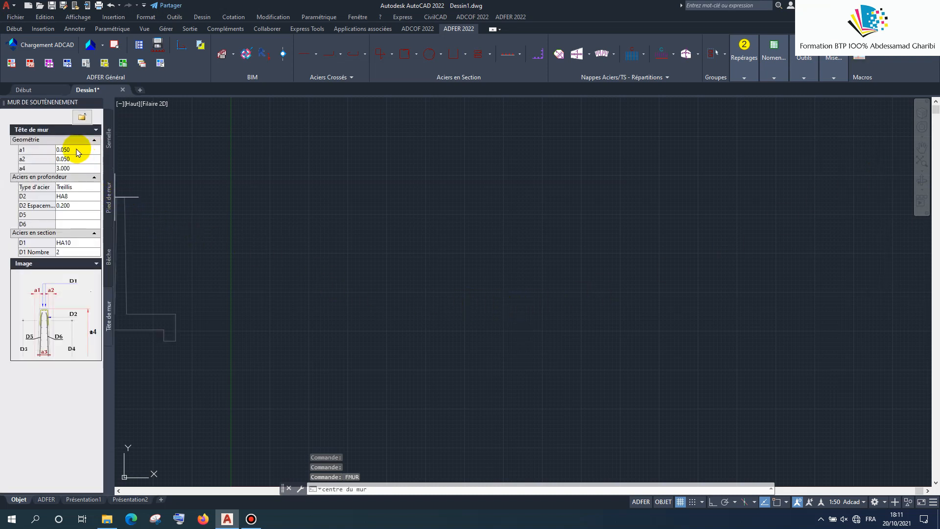
left_click(76, 149)
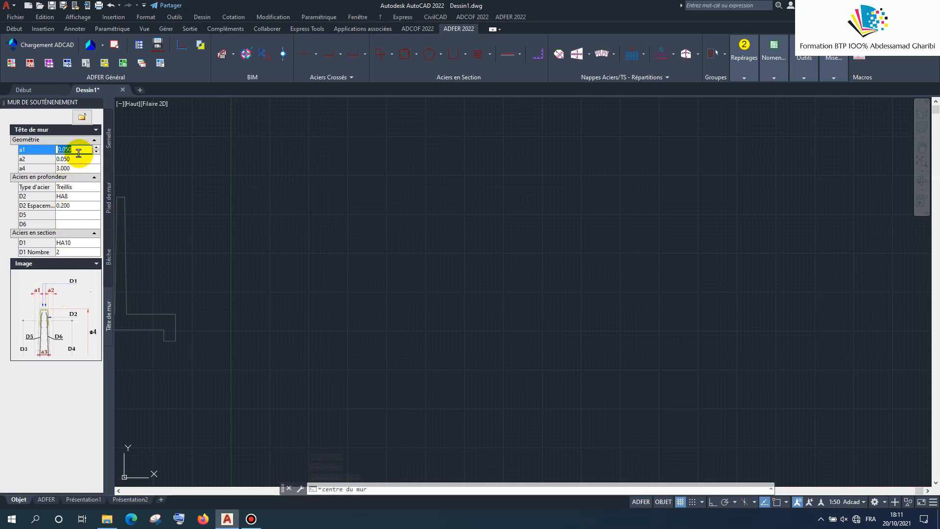
type("0.")
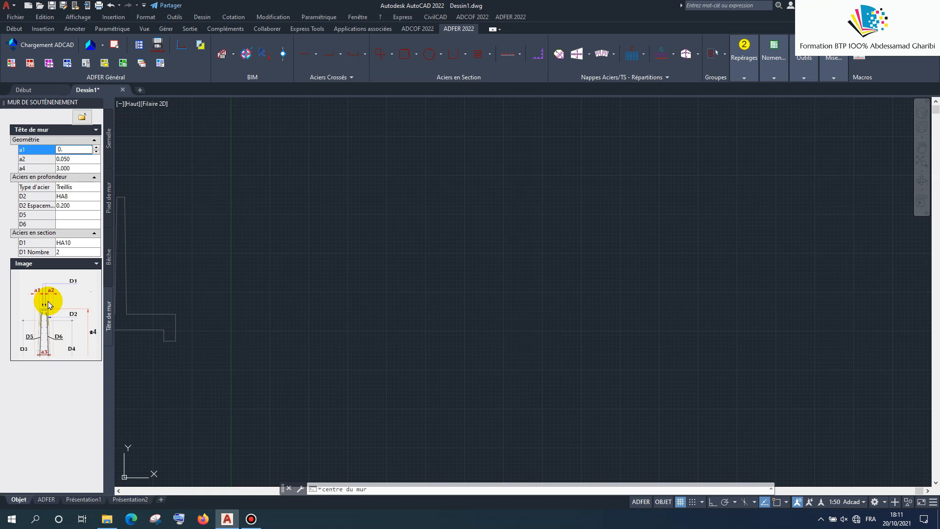
type("50")
Set the wall head dimension a2 to 1.000 and the wall height a4 to 3.500
left_click(84, 160)
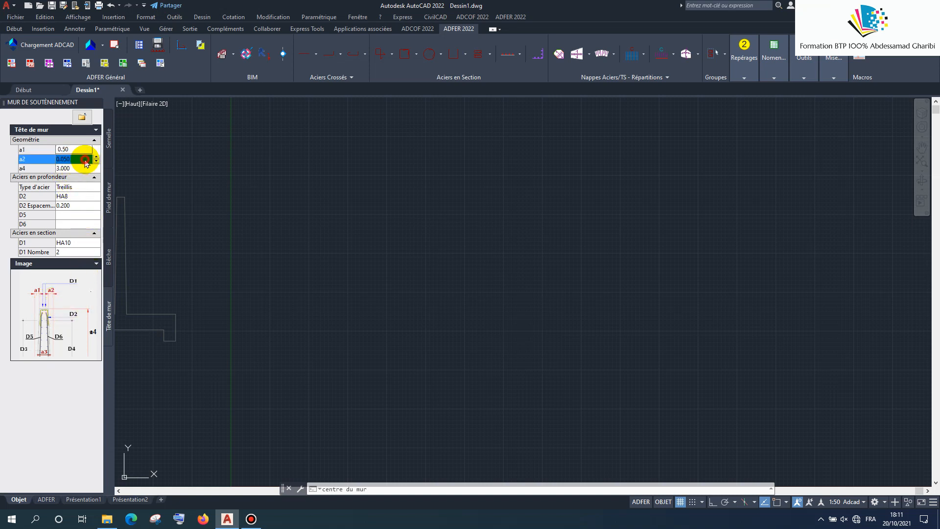
left_click(82, 163)
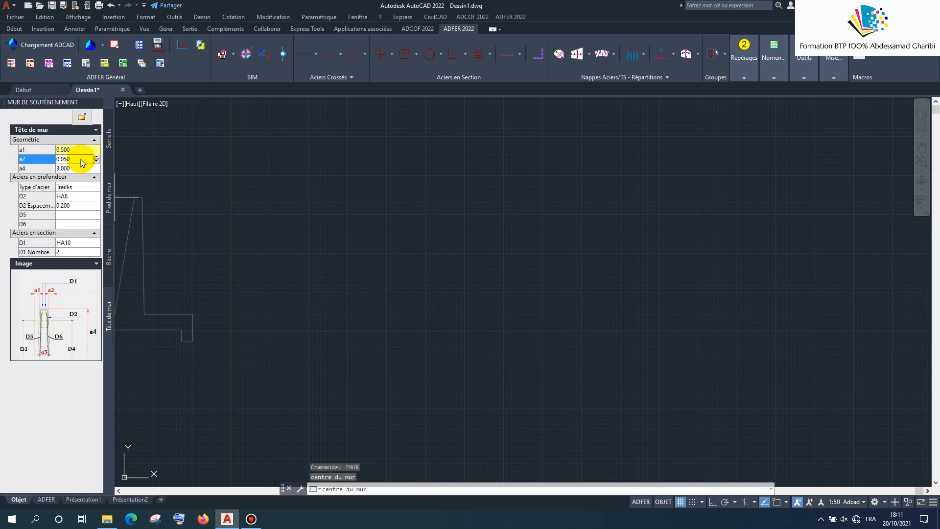
left_click(80, 159)
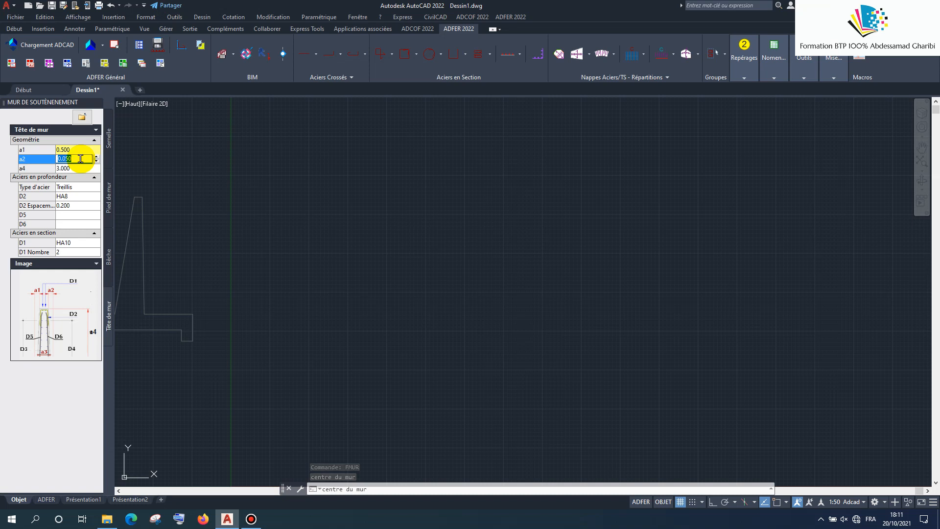
type("1")
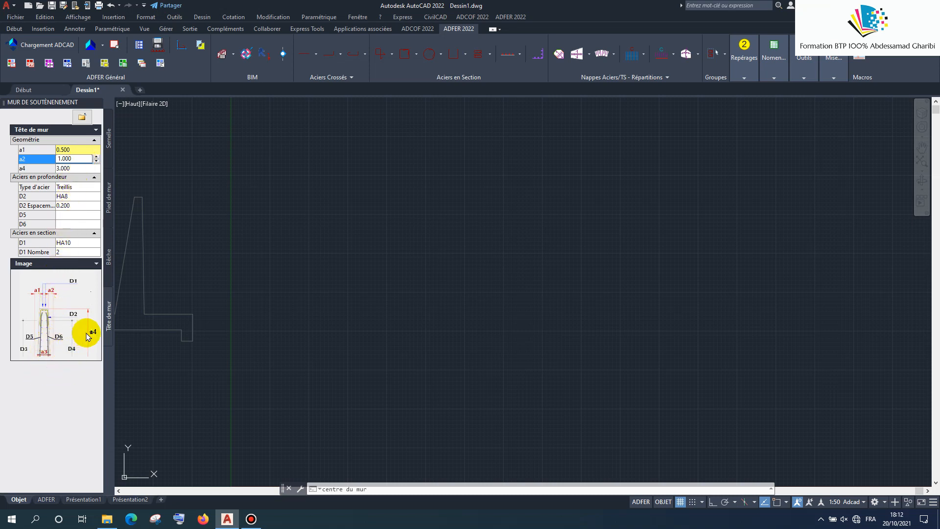
left_click(77, 168)
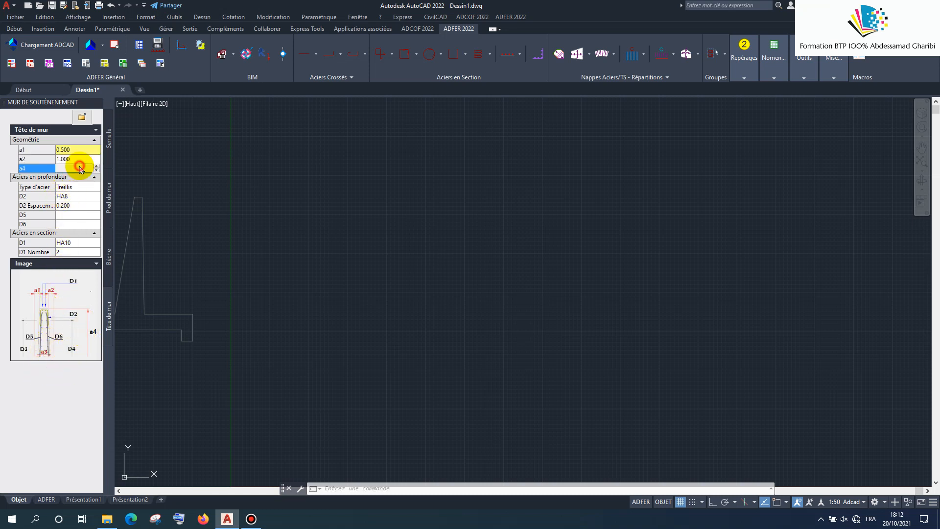
left_click(49, 170)
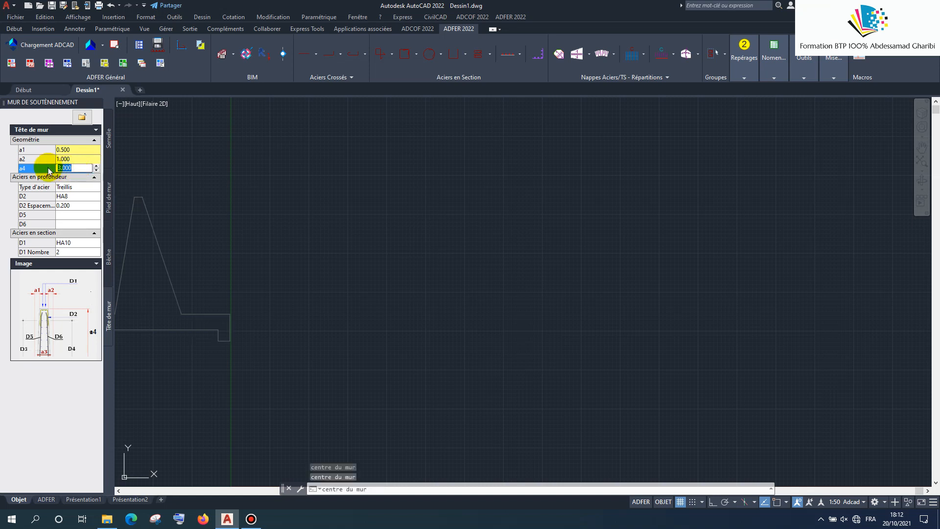
type("3")
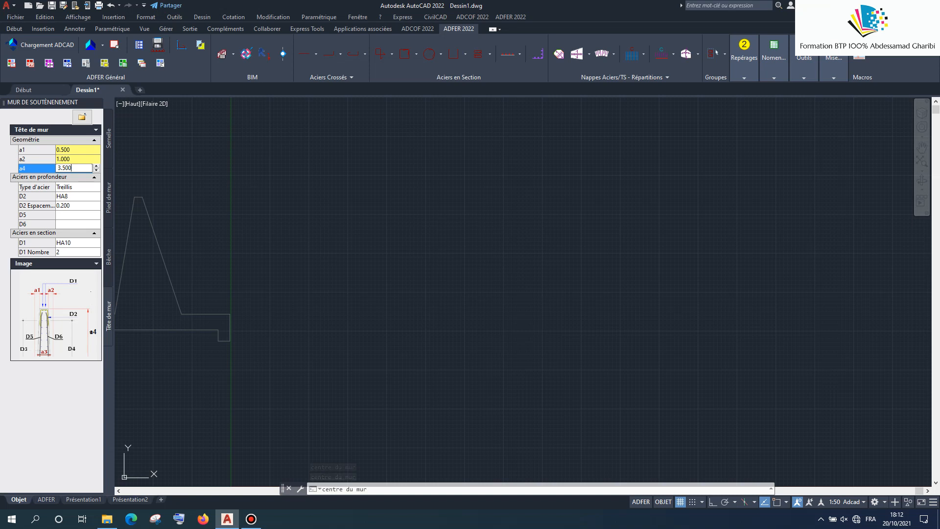
Change the wall head's in-depth steel type to Aciers and set the D5 bar diameter to HA16
left_click(80, 188)
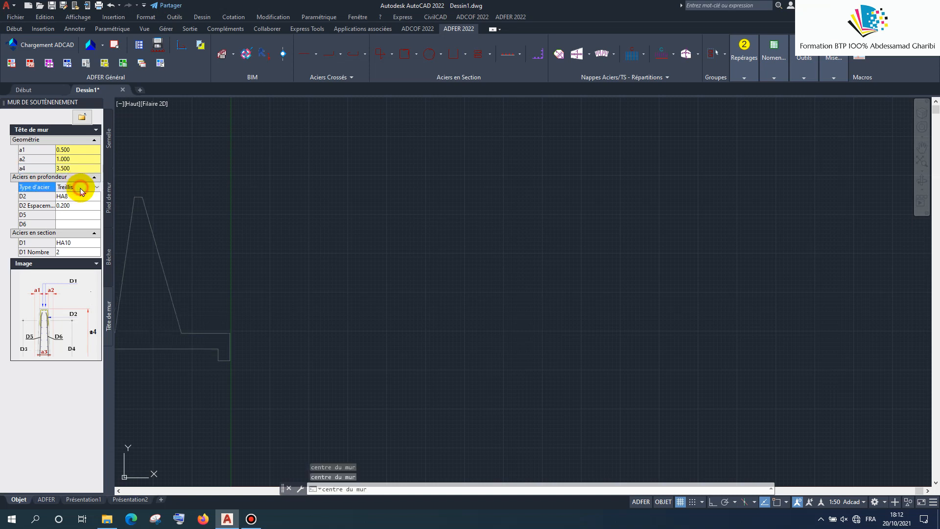
left_click(90, 188)
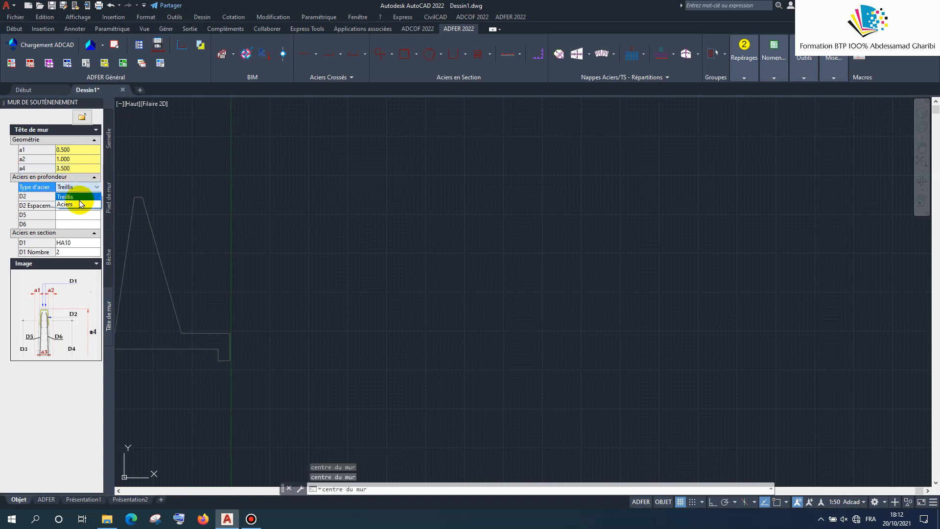
left_click(81, 205)
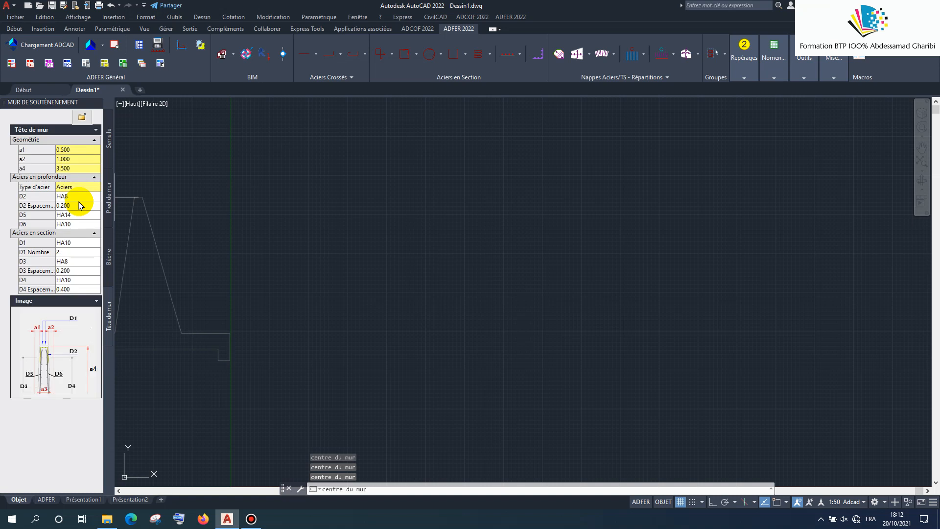
left_click(78, 204)
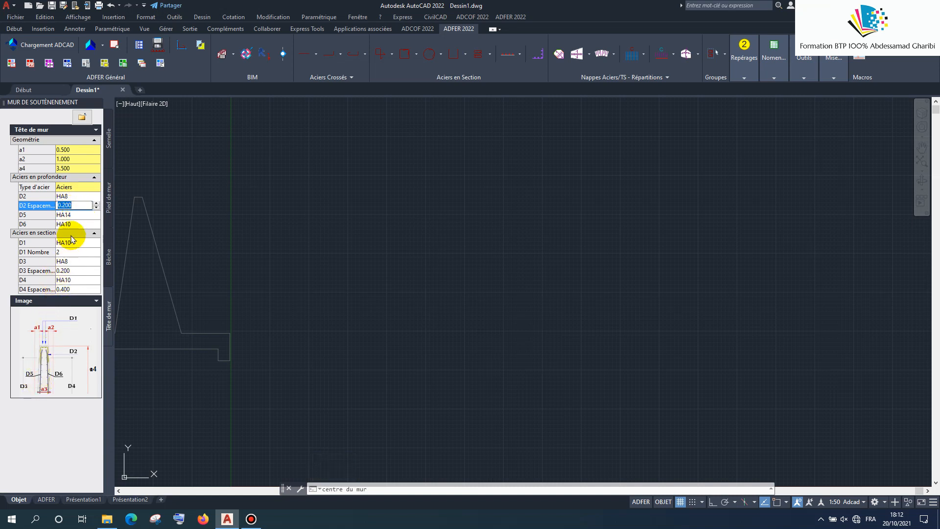
left_click(78, 214)
left_click(80, 216)
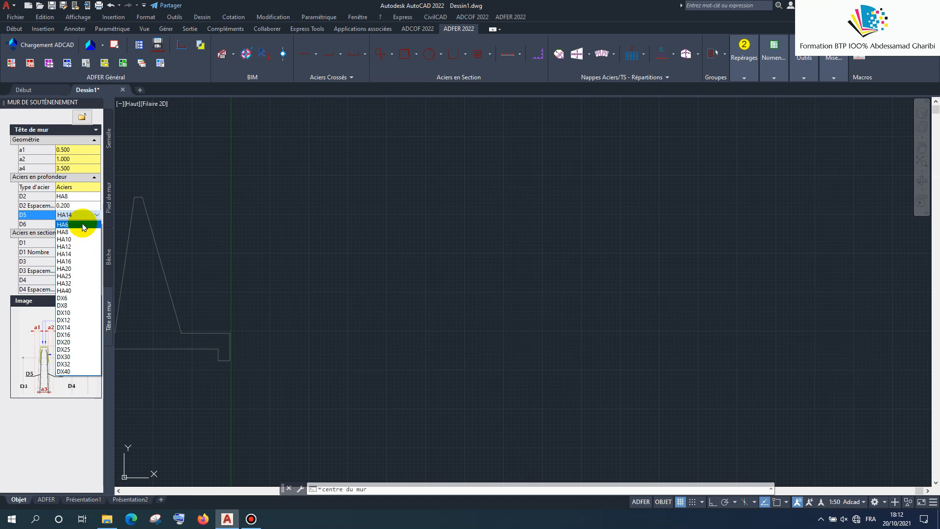
left_click(76, 261)
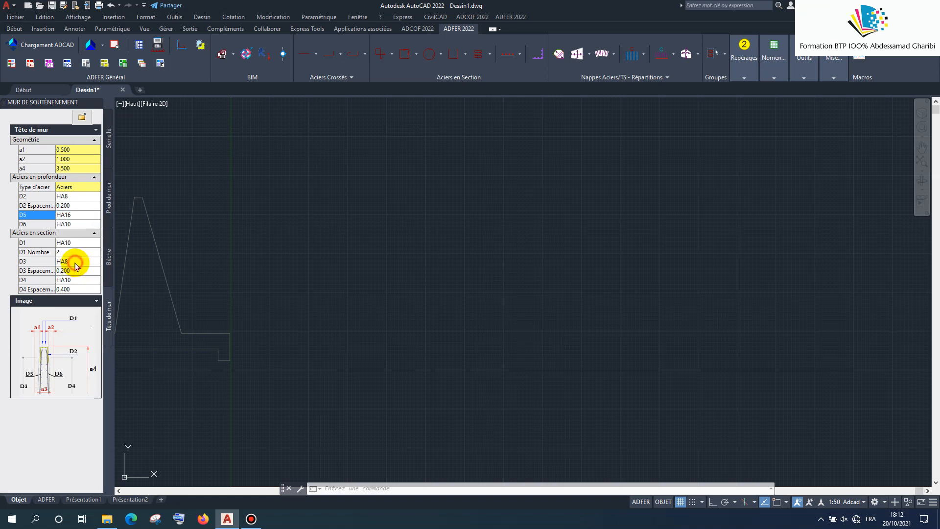
Set the D3 bar diameter of the wall head's section steel to HA12
left_click(68, 251)
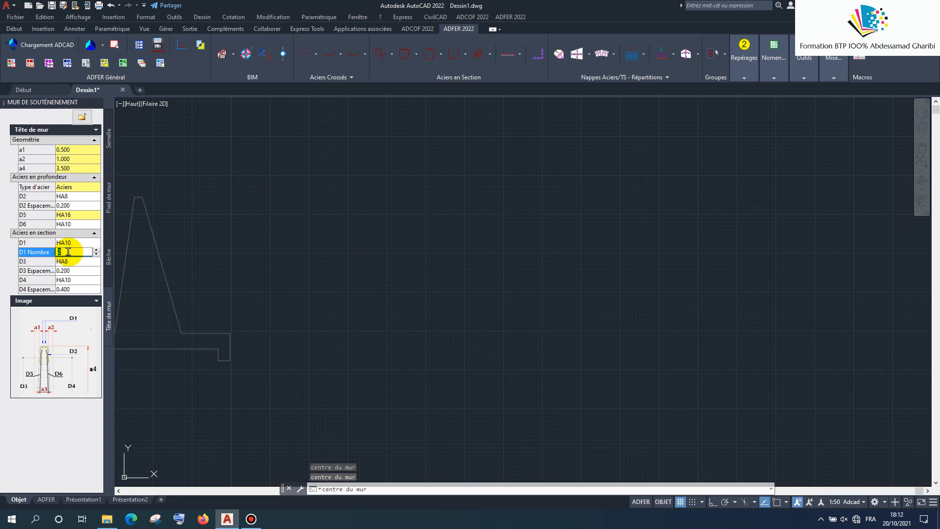
left_click(71, 263)
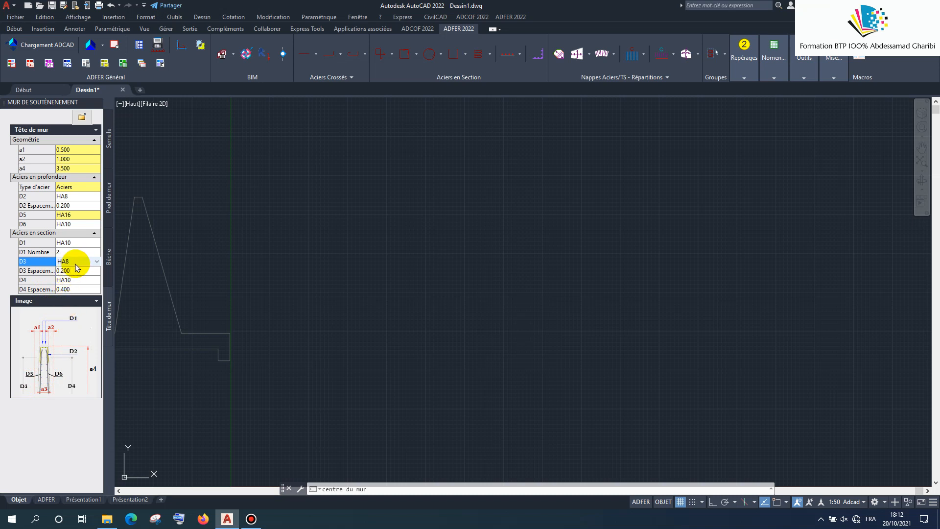
left_click(77, 264)
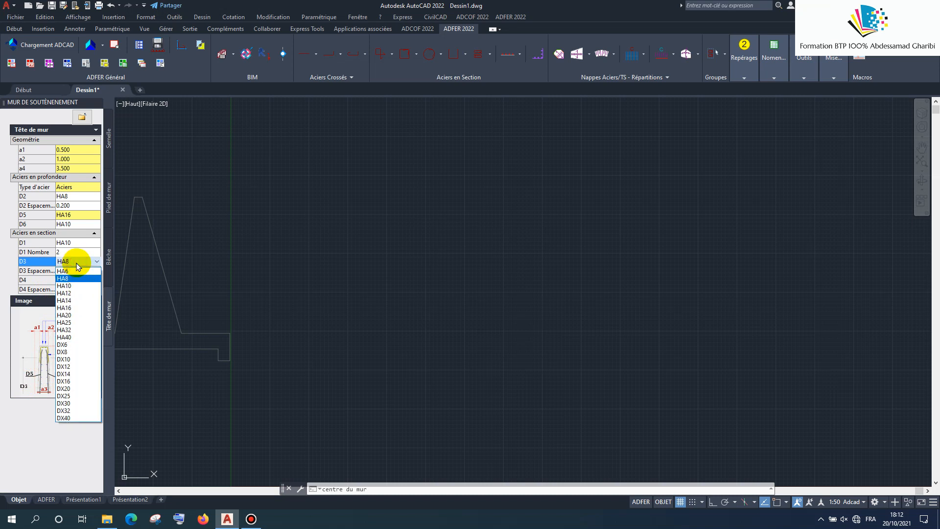
left_click(71, 292)
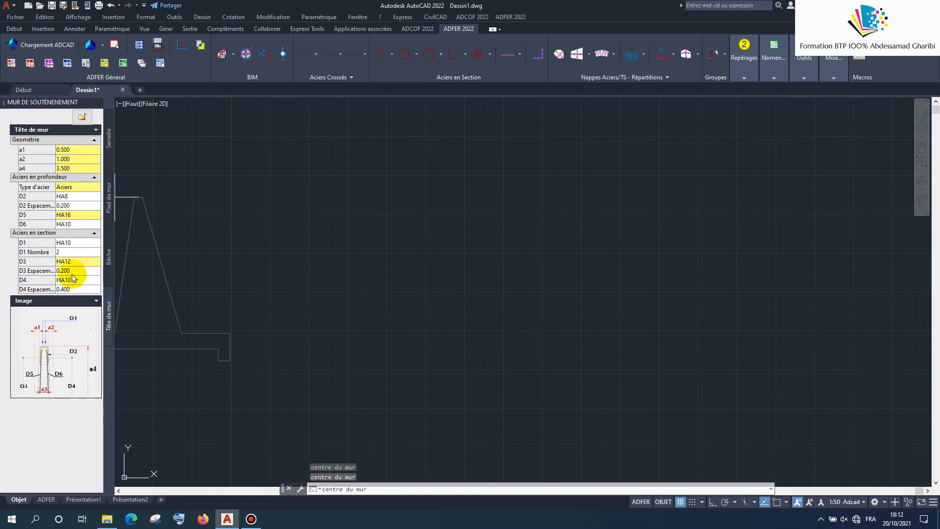
Set the D4 bar diameter to HA14 and place the retaining wall in the empty drawing area
left_click(77, 271)
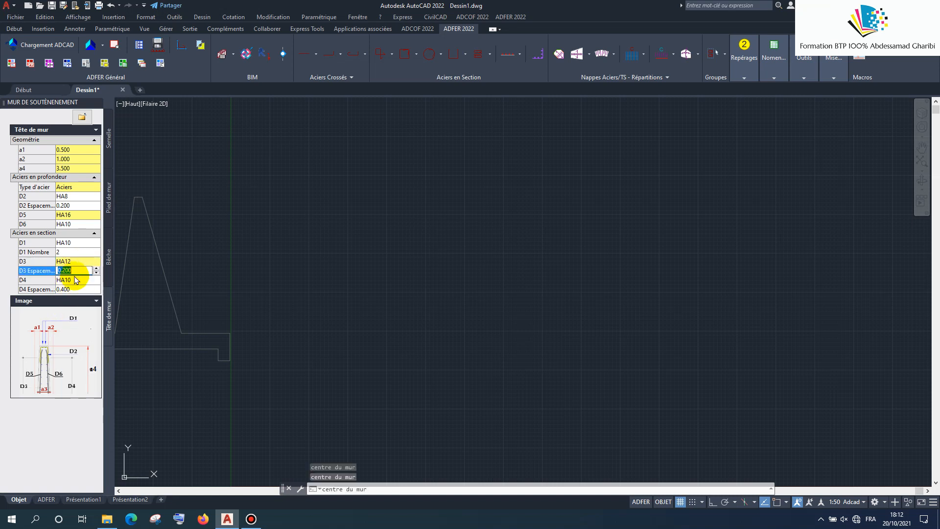
left_click(78, 283)
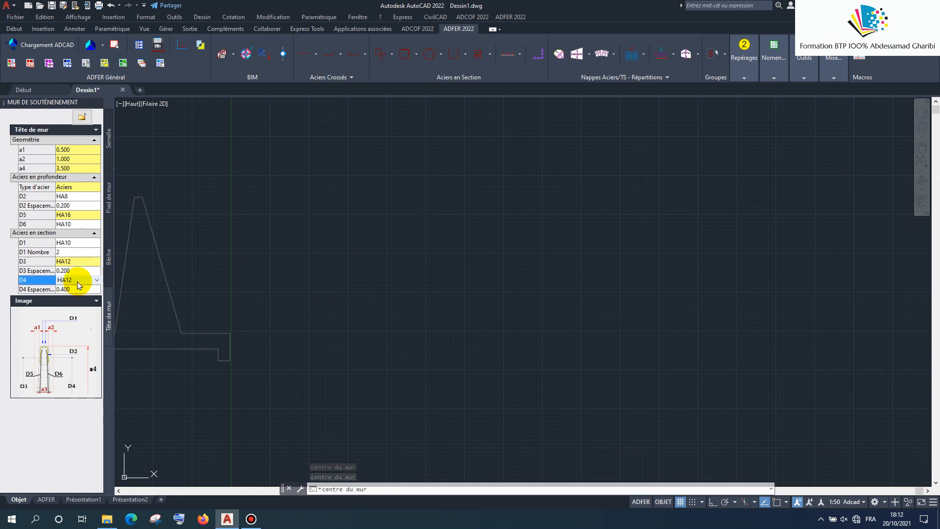
scroll(74, 282, "down", 1)
left_click(75, 289)
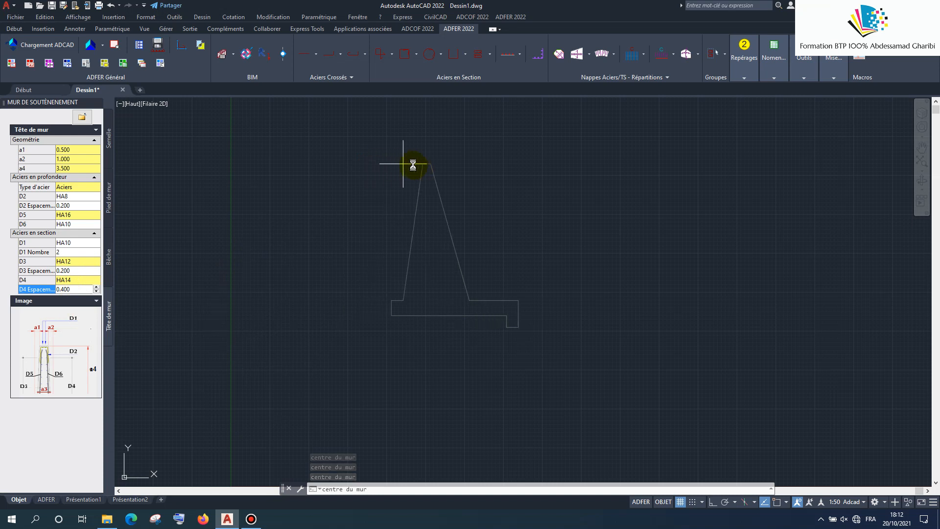
left_click(416, 166)
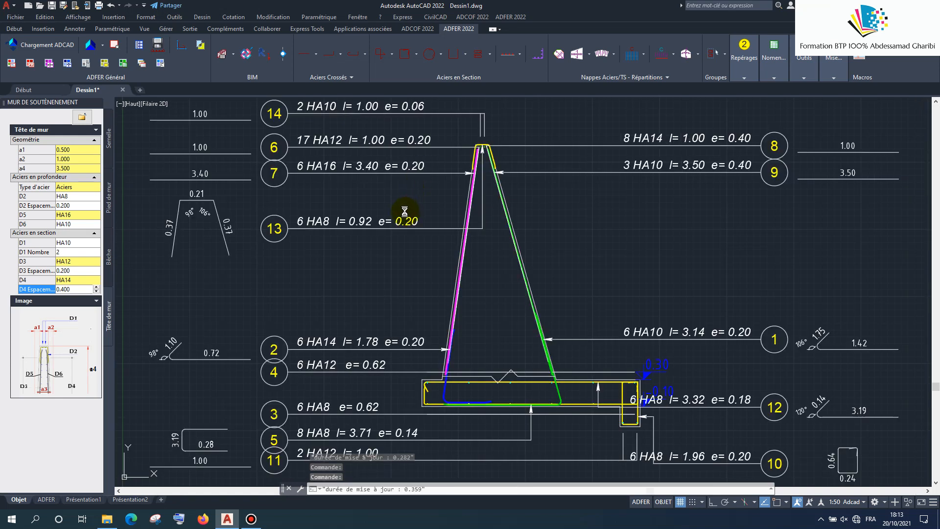
Examine the generated retaining wall section, checking the reinforcement and bar labels at the head and the footing
scroll(404, 211, "down", 2)
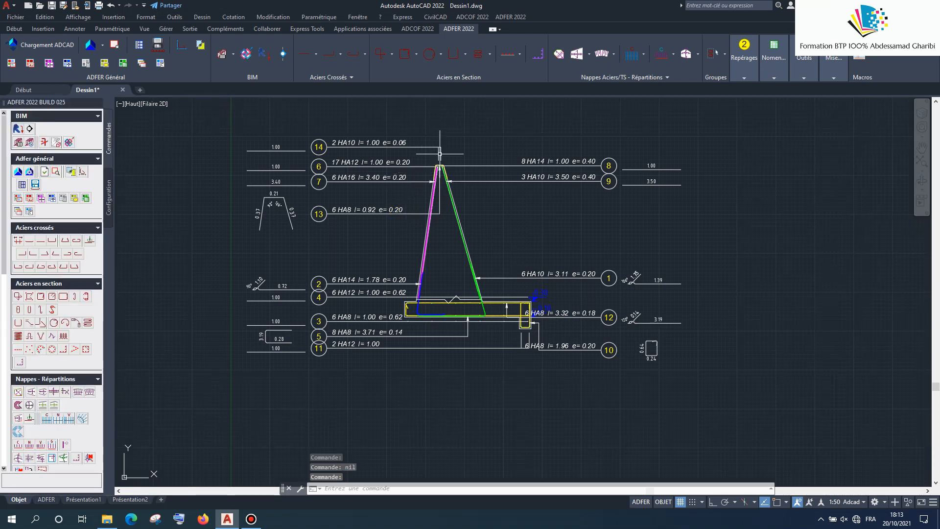
scroll(446, 156, "up", 6)
scroll(421, 210, "down", 6)
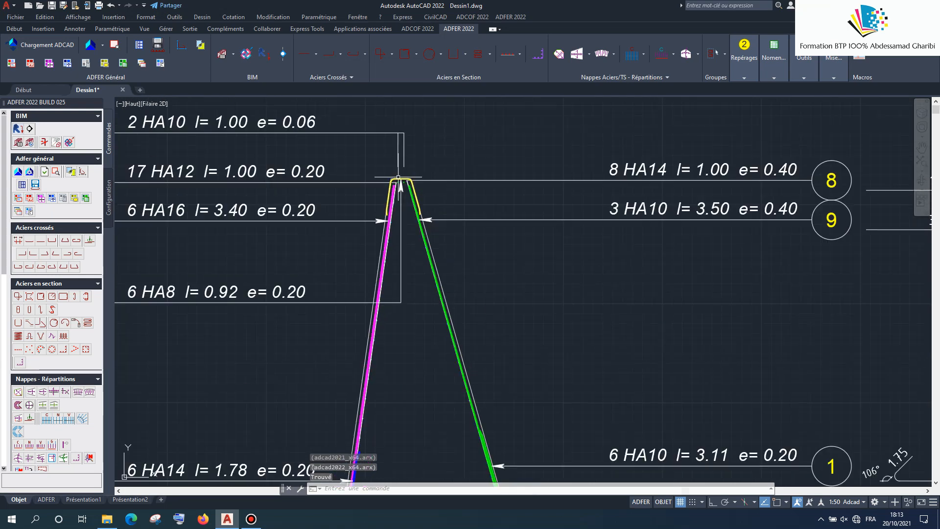
scroll(458, 407, "up", 3)
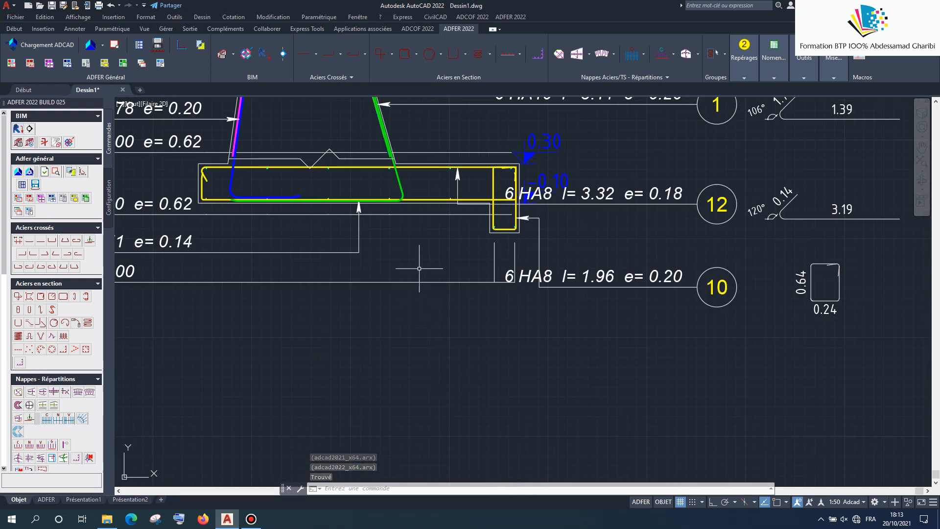
scroll(405, 147, "up", 2)
scroll(628, 309, "down", 7)
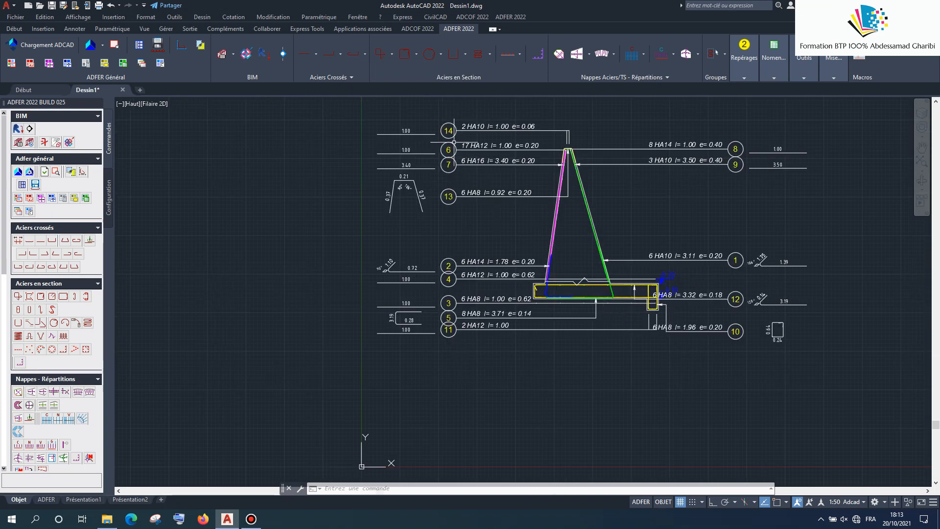
scroll(416, 118, "up", 2)
scroll(656, 174, "down", 3)
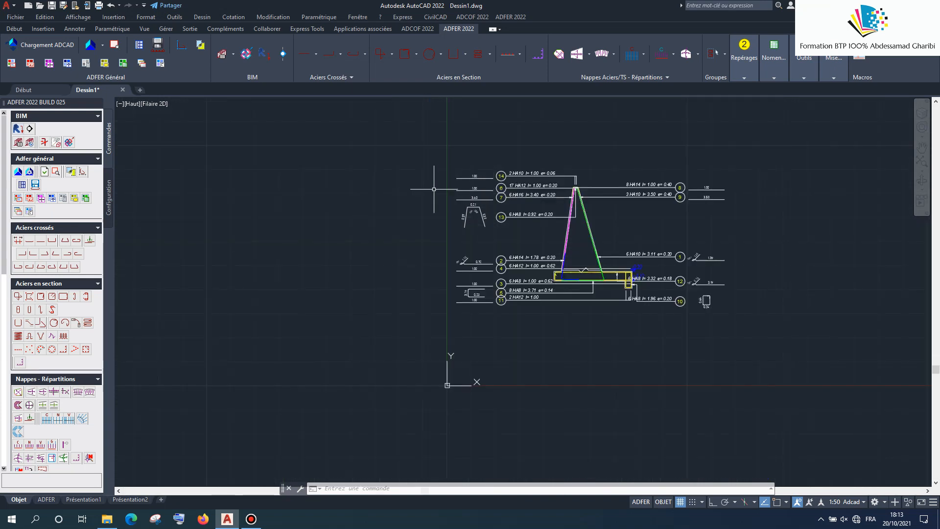
scroll(542, 304, "up", 3)
scroll(381, 313, "down", 5)
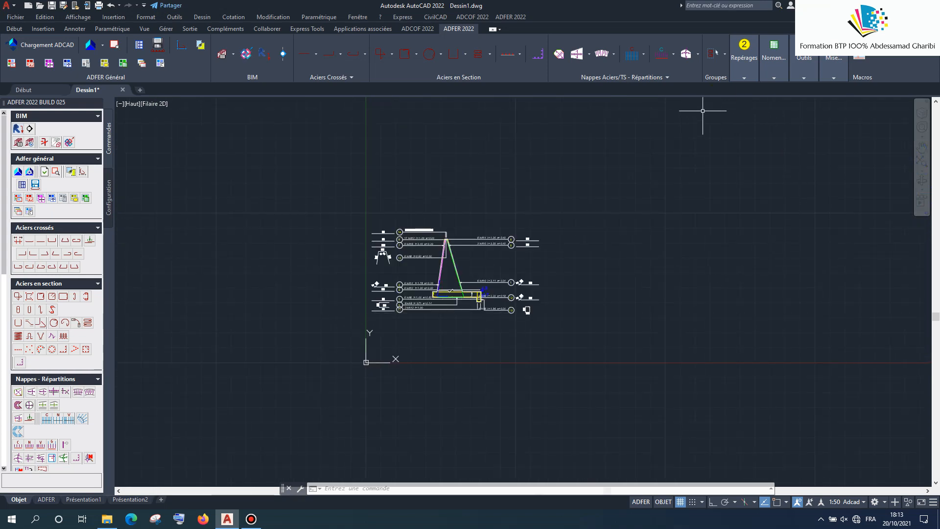
Generate the general bar schedule and place its table in the empty area beside the retaining wall section
left_click(771, 79)
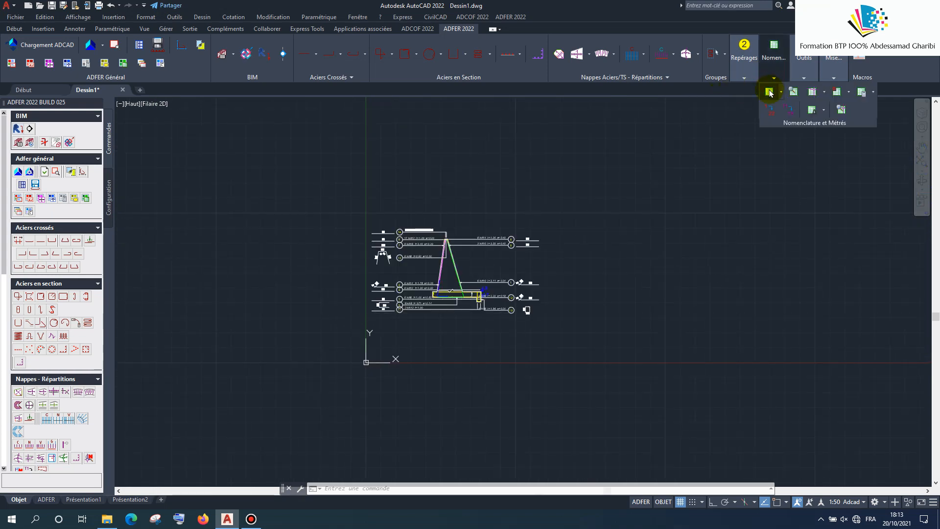
left_click(769, 92)
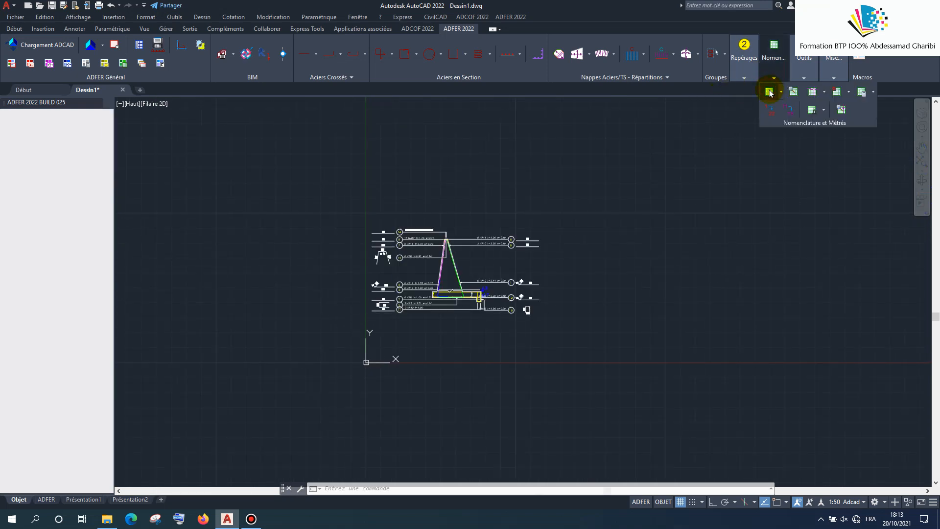
left_click(620, 196)
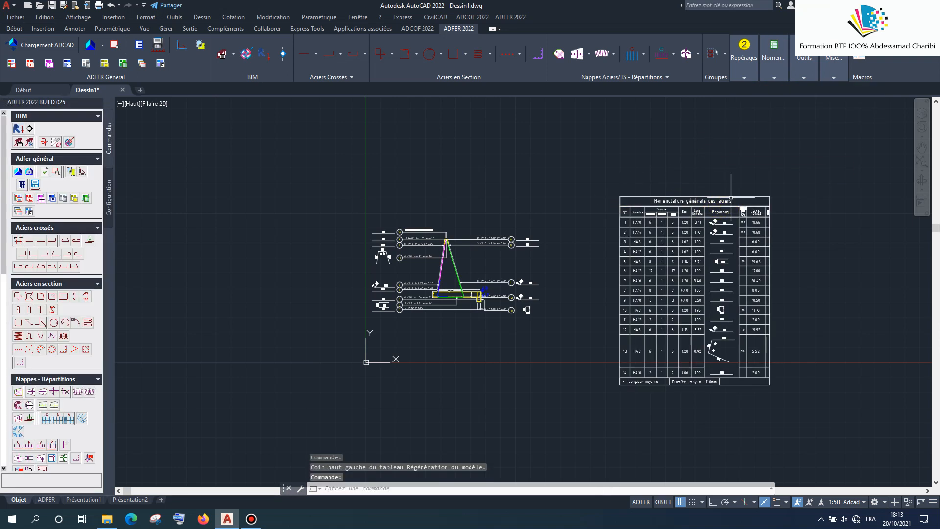
Examine the bar schedule's diameters, quantities, spacings, lengths and bending shapes, and compare it with the wall section's bar labels
scroll(731, 198, "up", 6)
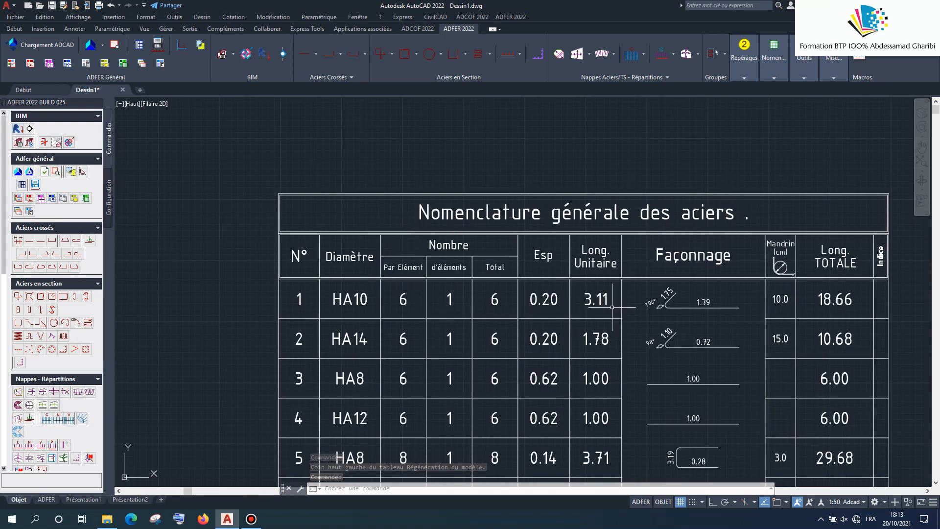
scroll(489, 274, "down", 5)
scroll(533, 328, "up", 7)
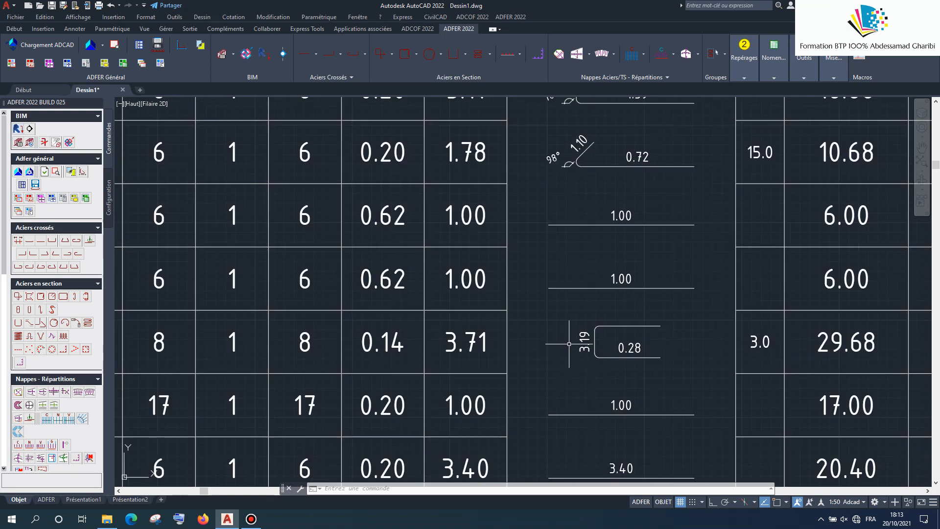
scroll(540, 251, "down", 4)
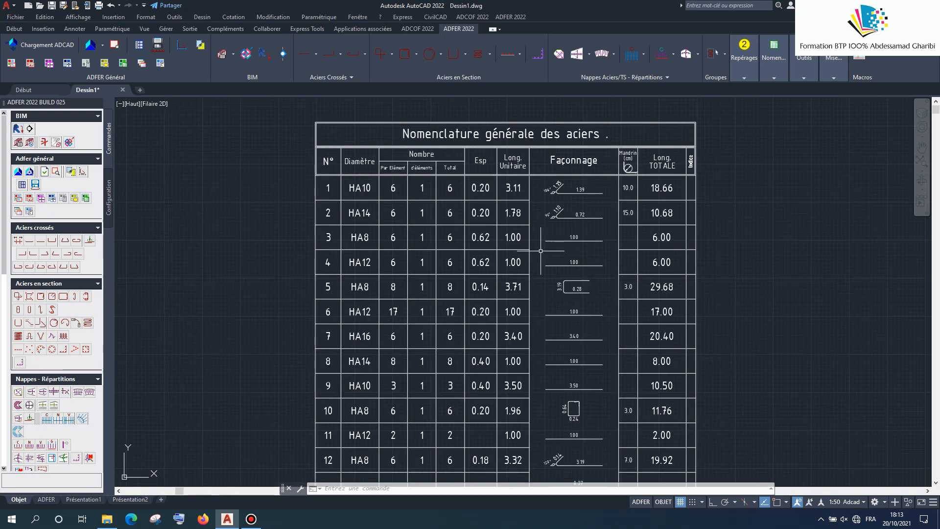
scroll(540, 251, "down", 2)
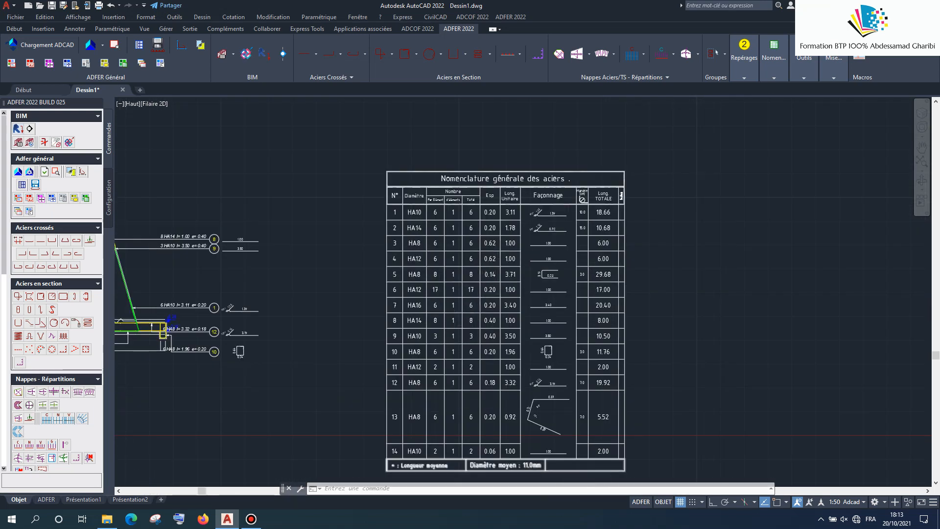
scroll(548, 456, "up", 5)
scroll(548, 456, "down", 3)
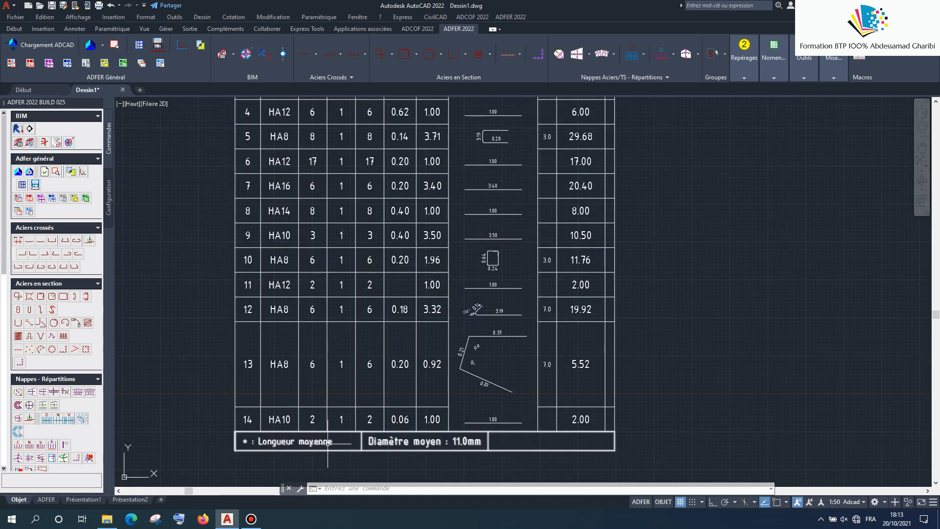
scroll(465, 440, "down", 2)
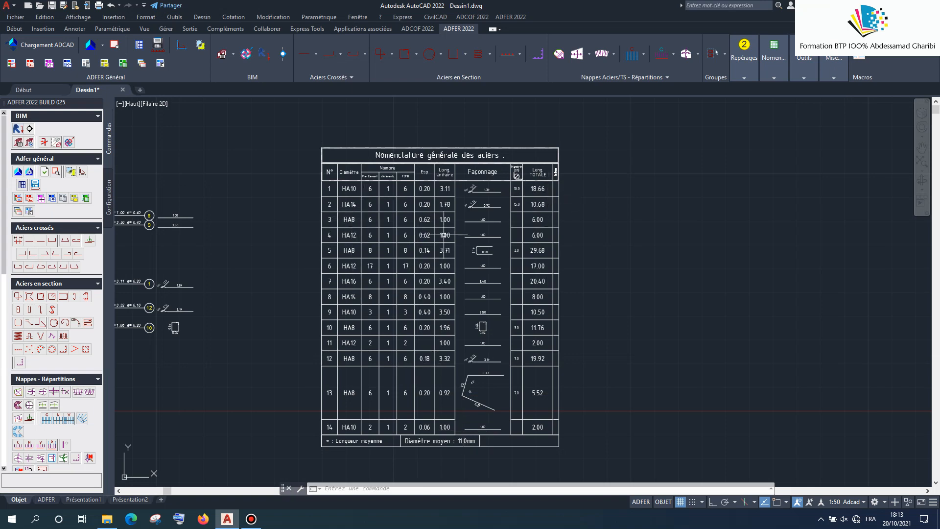
scroll(478, 193, "down", 3)
scroll(256, 204, "up", 4)
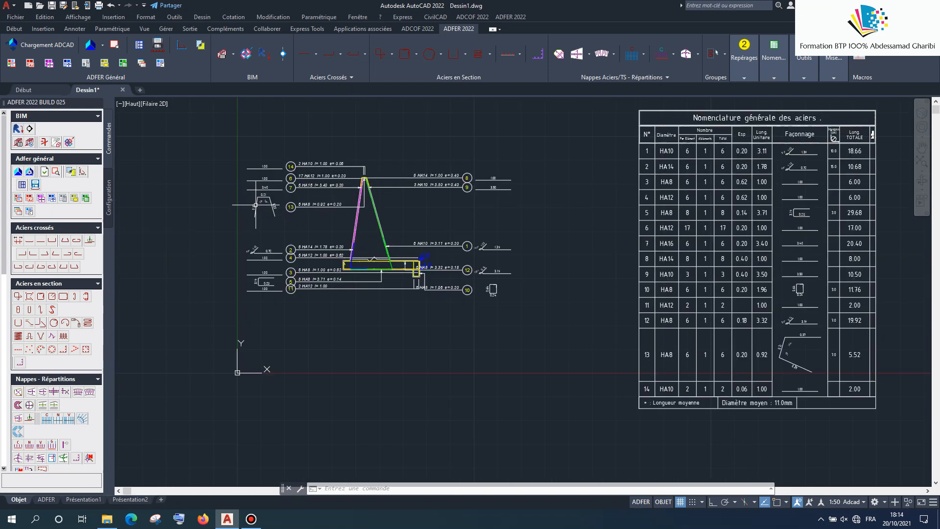
left_click(251, 519)
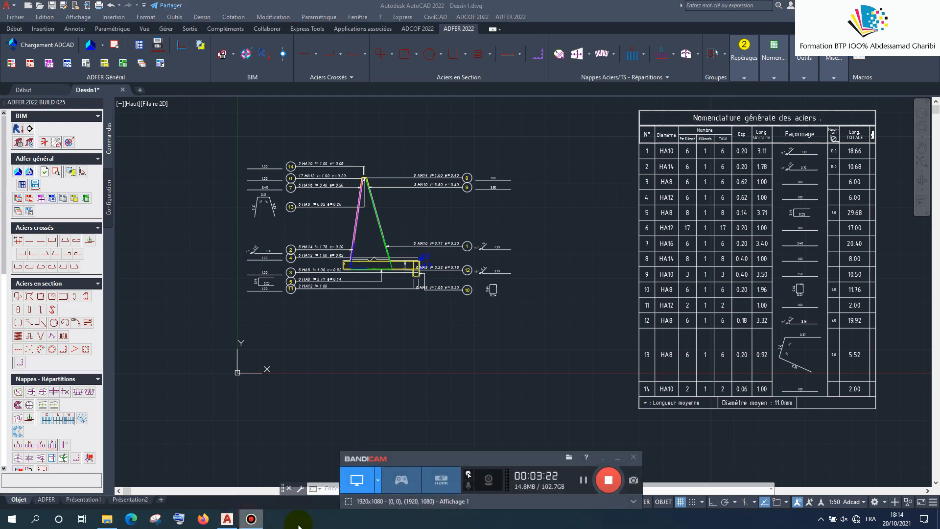